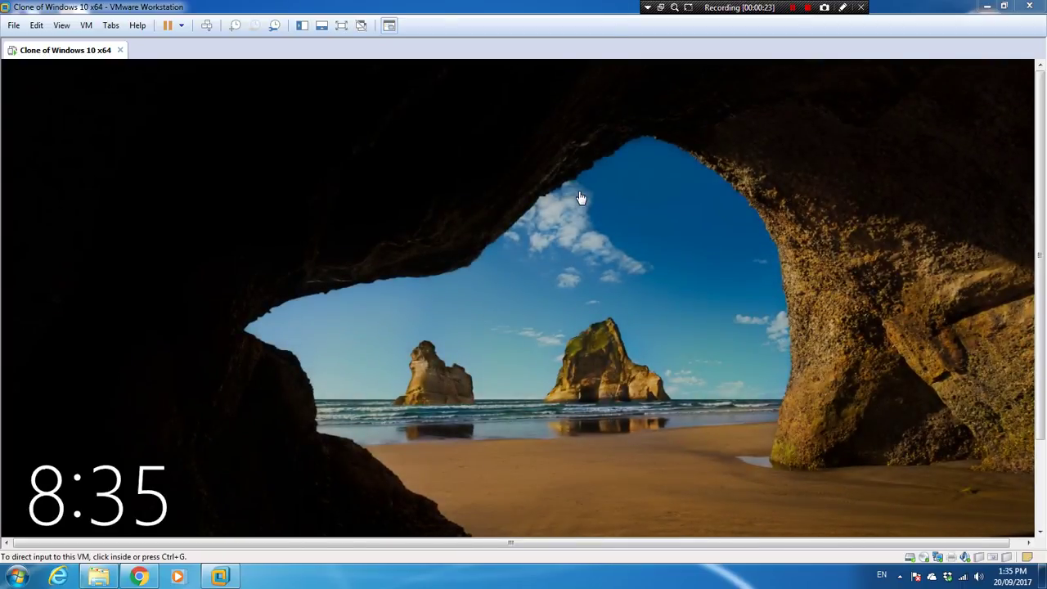
# Sign in to the Windows 10 virtual machine by entering the account password at the lock screen.
pyautogui.click(583, 297)
pyautogui.click(617, 284)
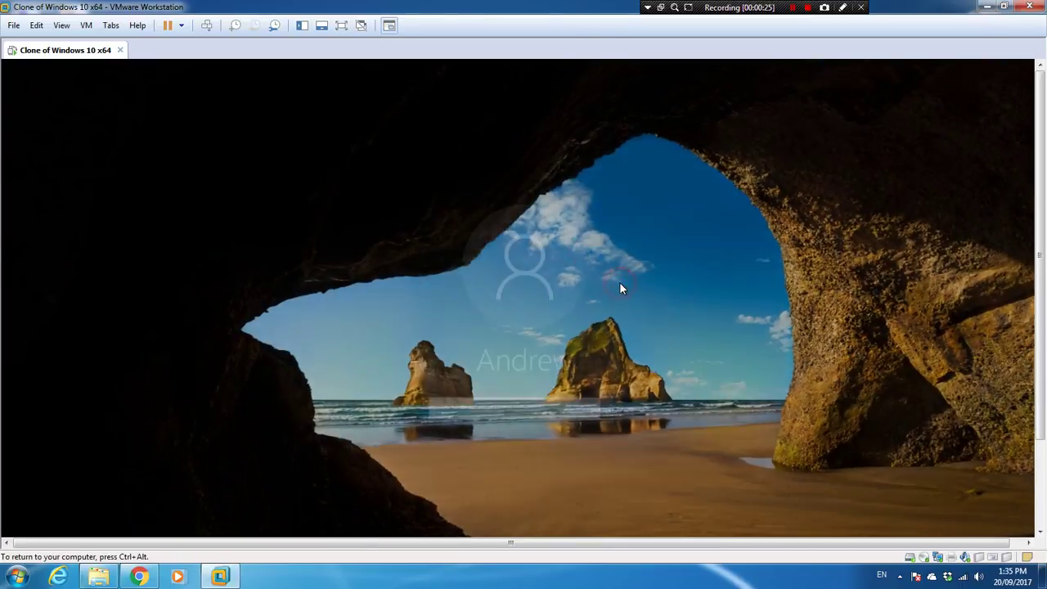
pyautogui.write('*******')
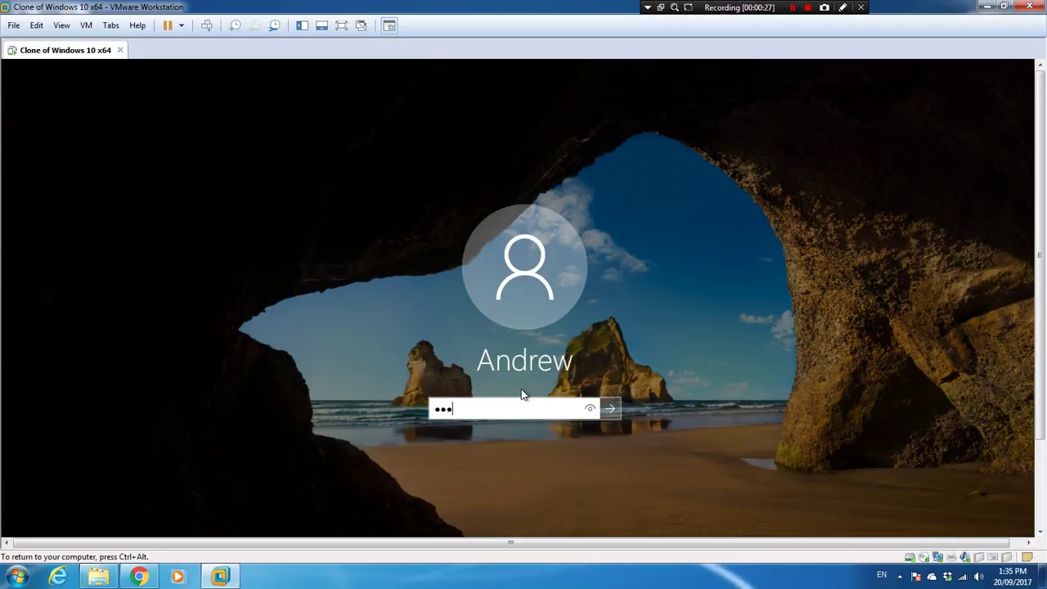
pyautogui.press('Return')
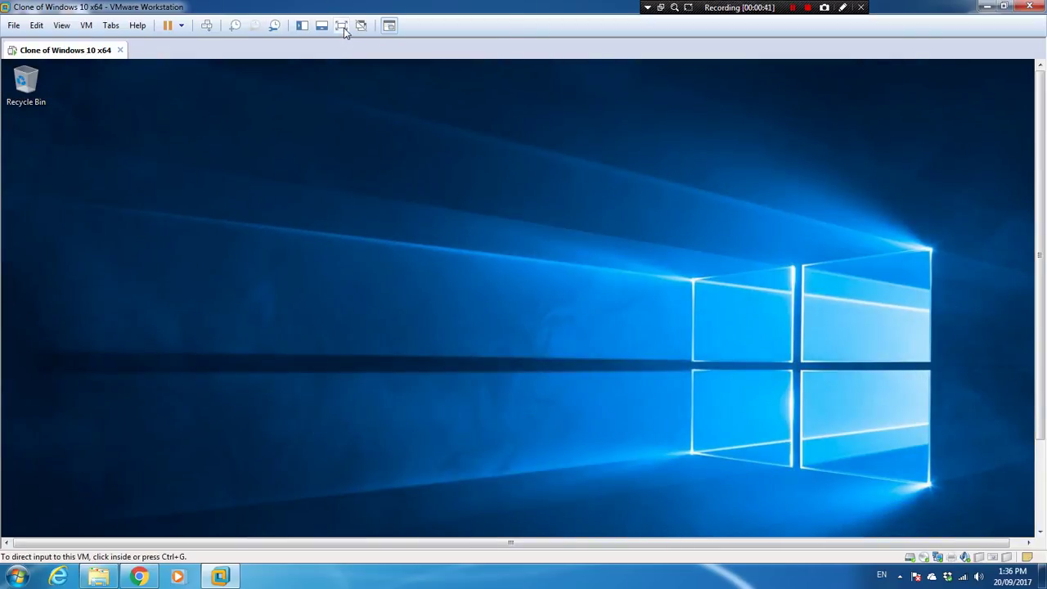
# Put the VM in full screen and launch regedit from the Run dialog.
pyautogui.click(342, 26)
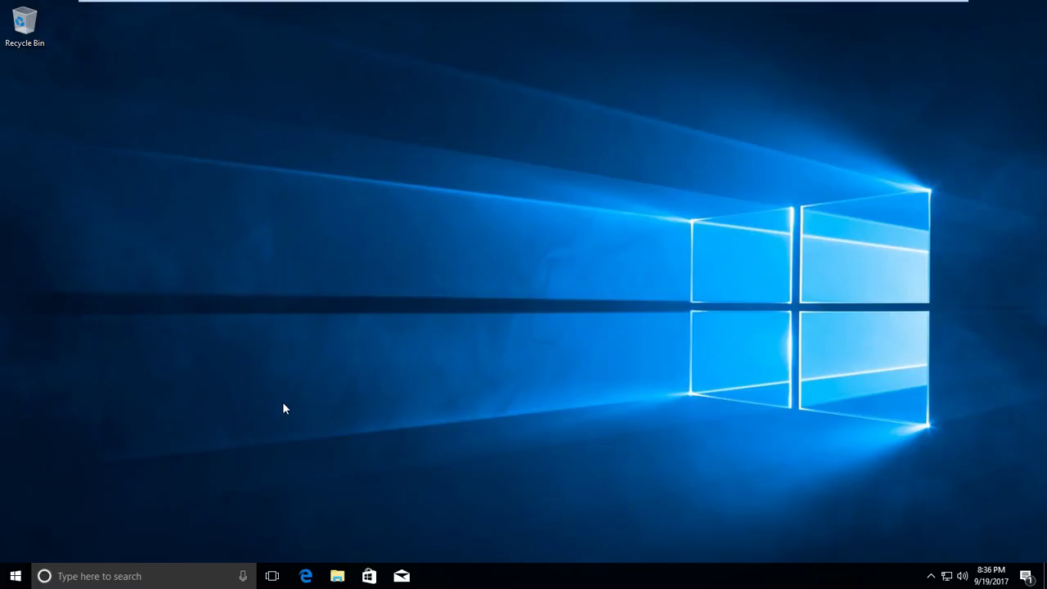
pyautogui.press('super+r')
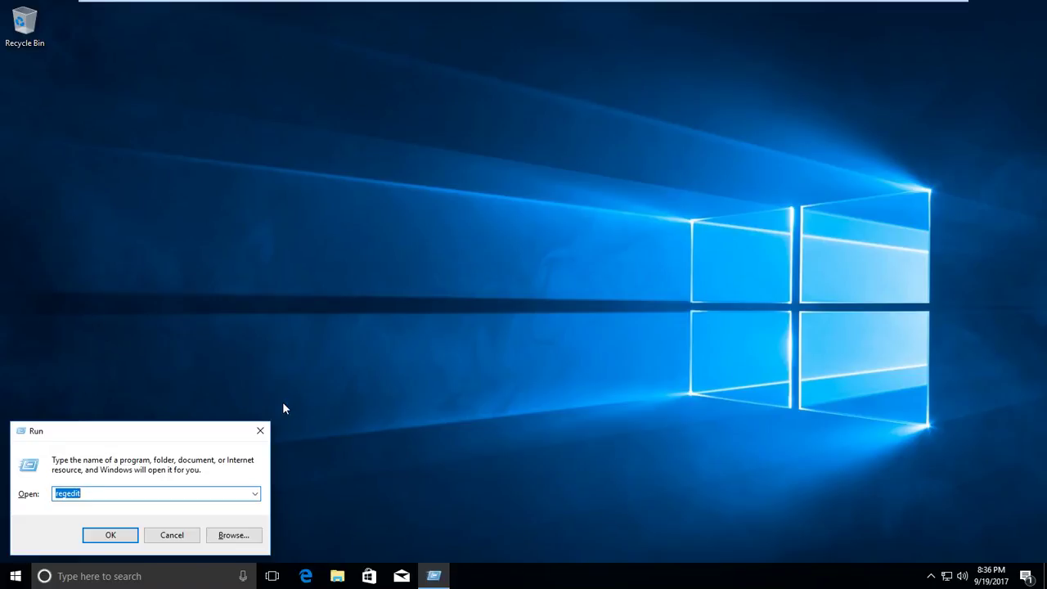
pyautogui.write('rege')
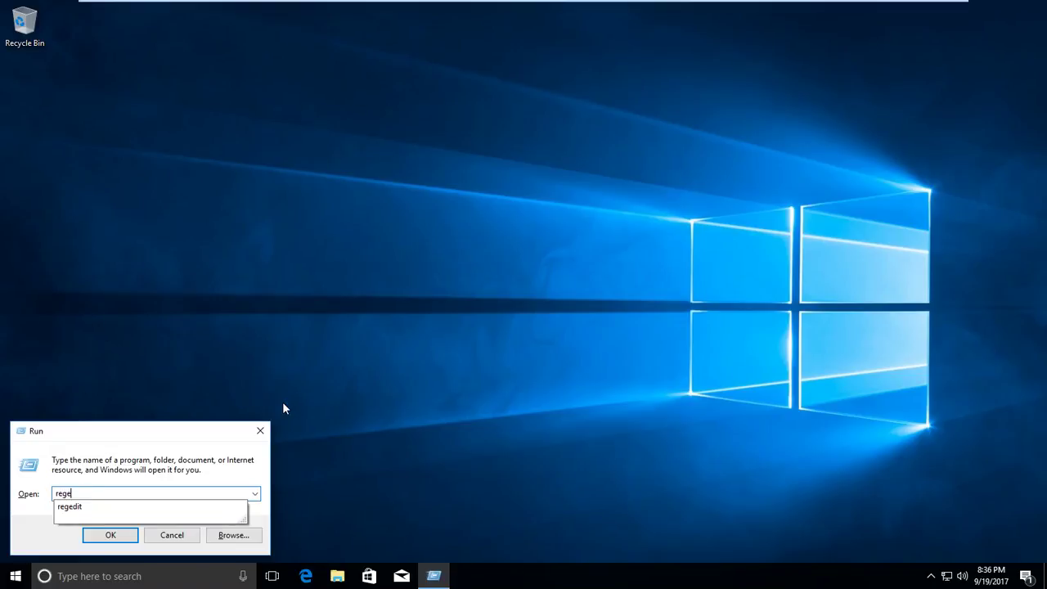
pyautogui.write('dit')
pyautogui.press('Return')
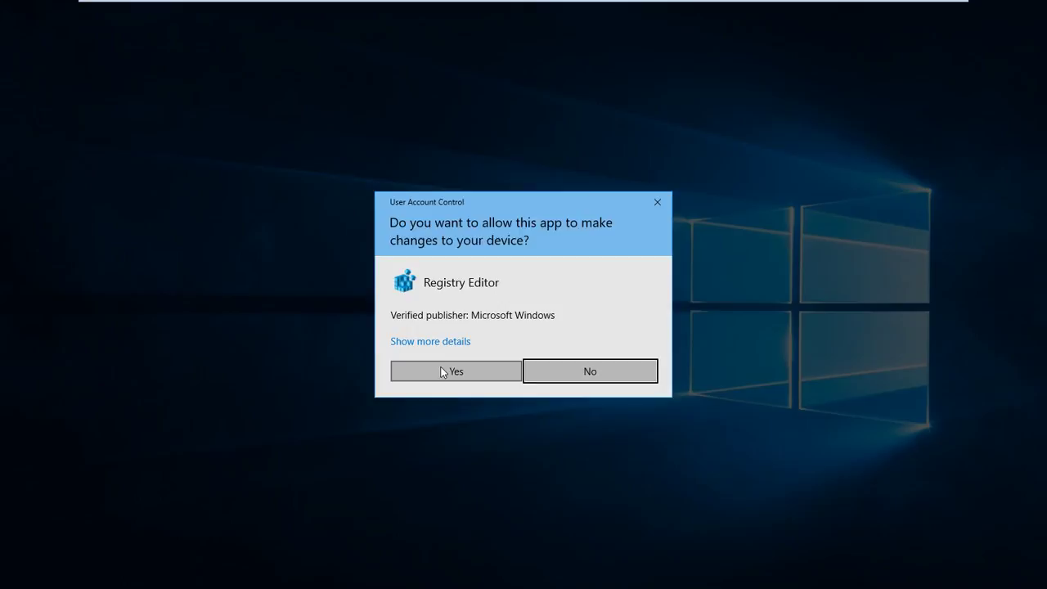
# Allow Registry Editor through UAC and expand HKEY_LOCAL_MACHINE and its SOFTWARE key.
pyautogui.click(442, 372)
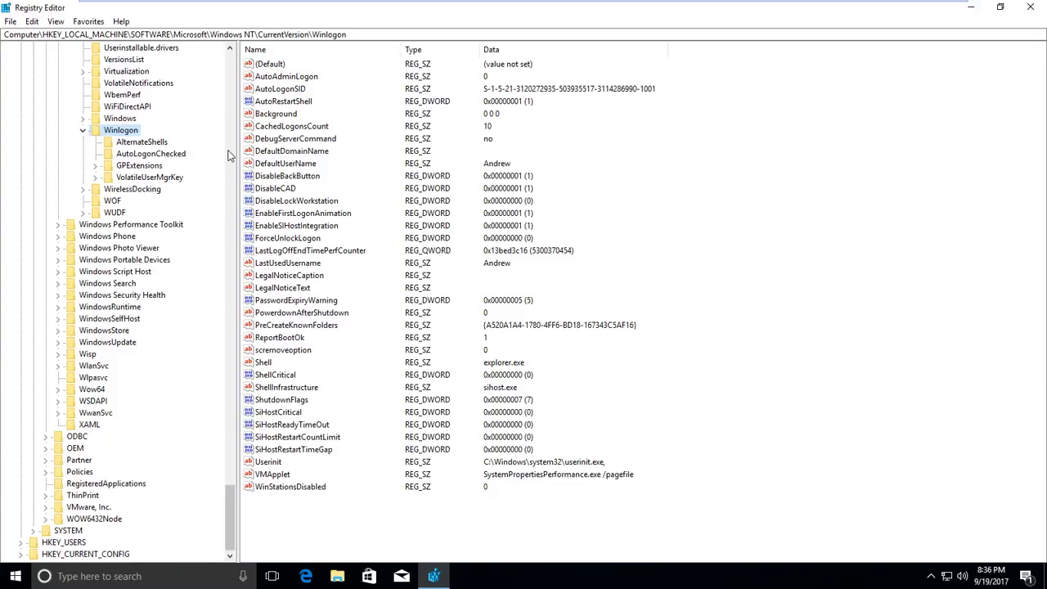
pyautogui.click(230, 502)
pyautogui.moveTo(230, 501); pyautogui.dragTo(230, 66)
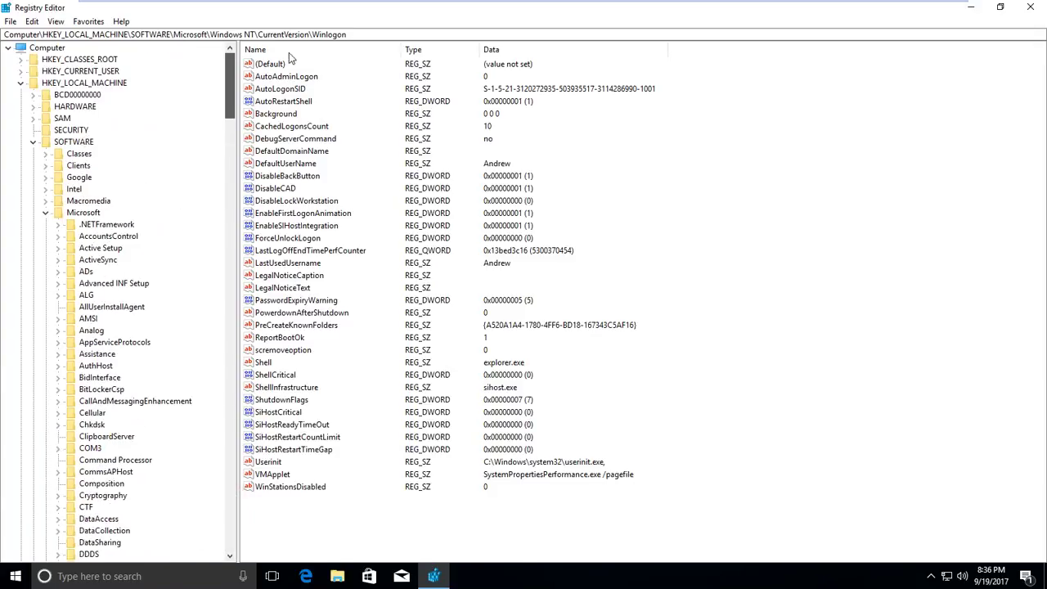
pyautogui.click(34, 141)
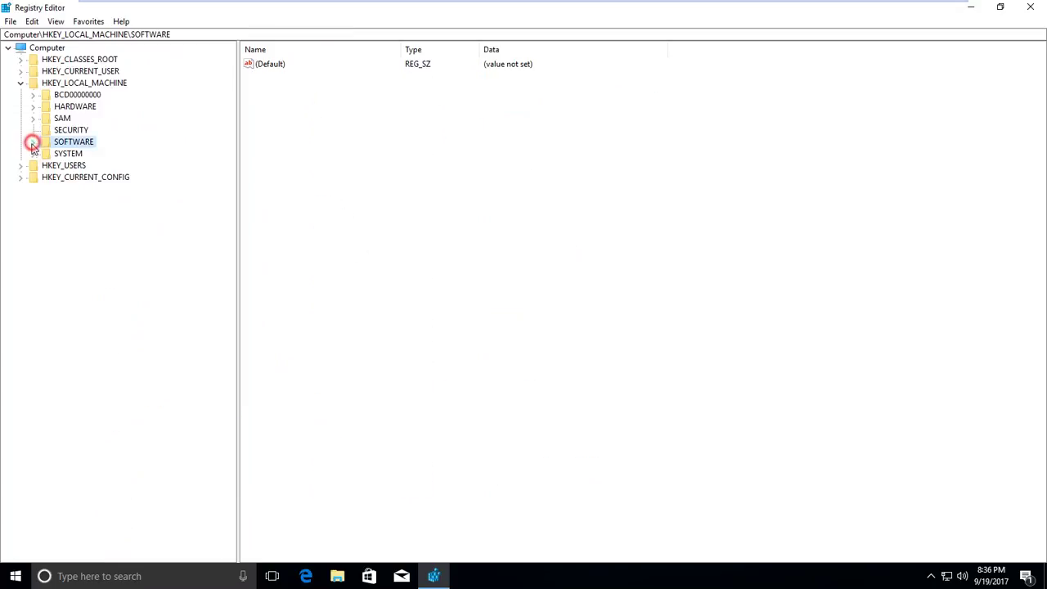
pyautogui.click(20, 83)
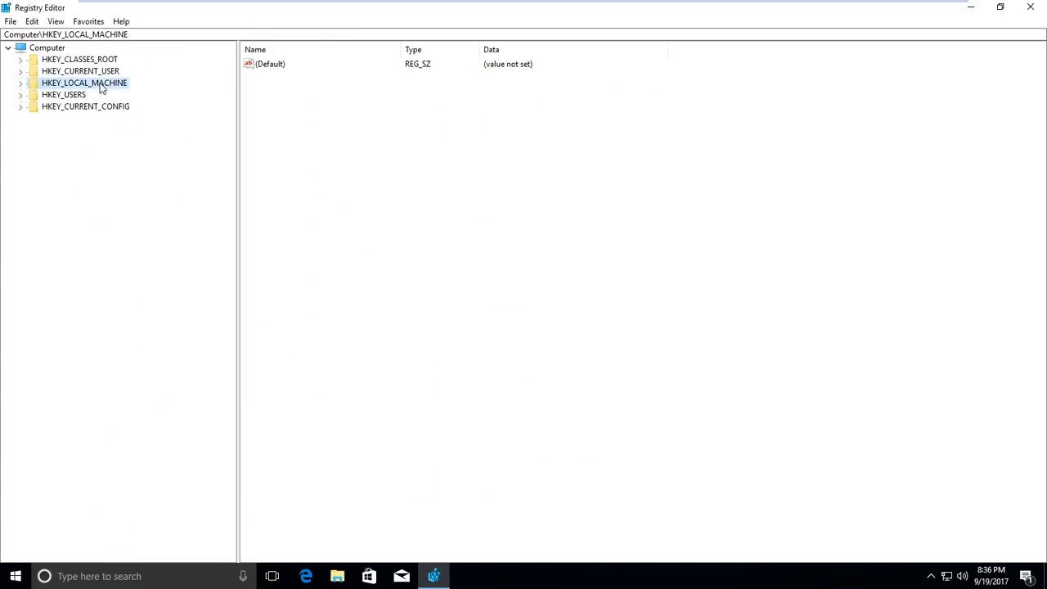
pyautogui.doubleClick(95, 83)
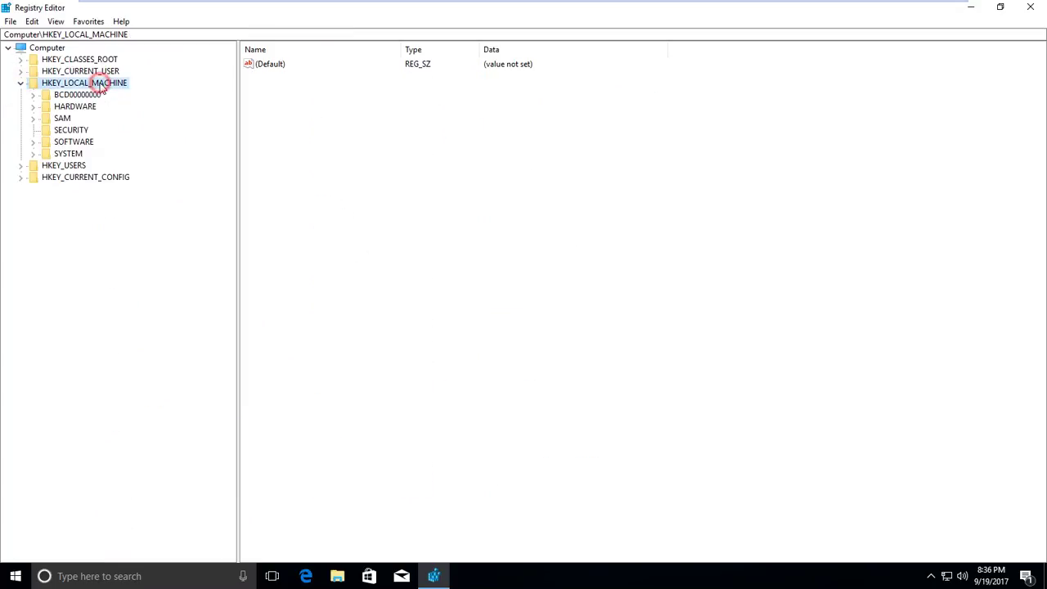
pyautogui.doubleClick(73, 142)
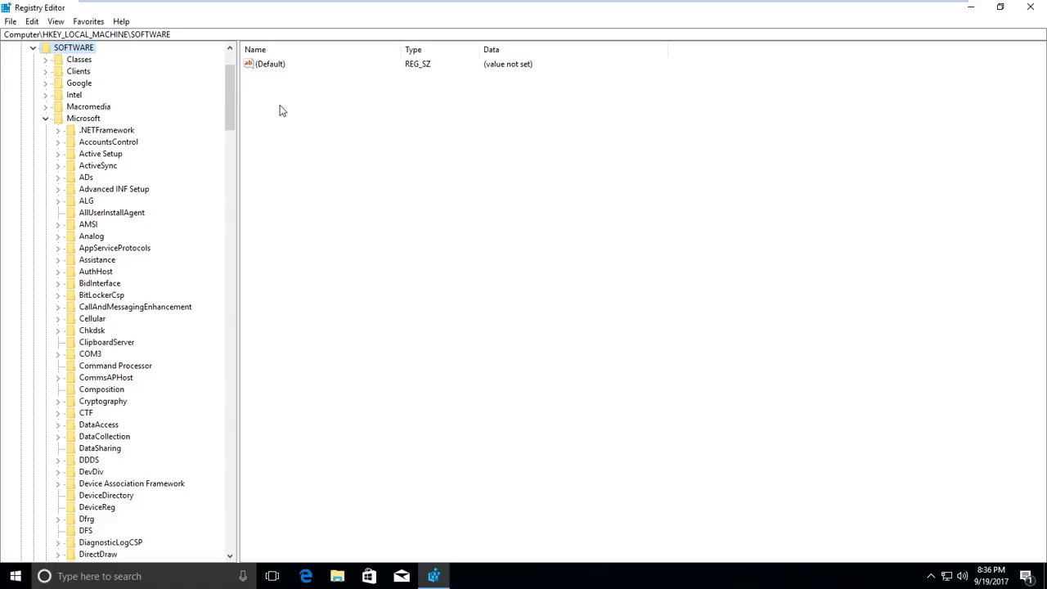
# Navigate through Windows NT and CurrentVersion to show the Winlogon key's values.
pyautogui.moveTo(232, 83); pyautogui.dragTo(229, 366)
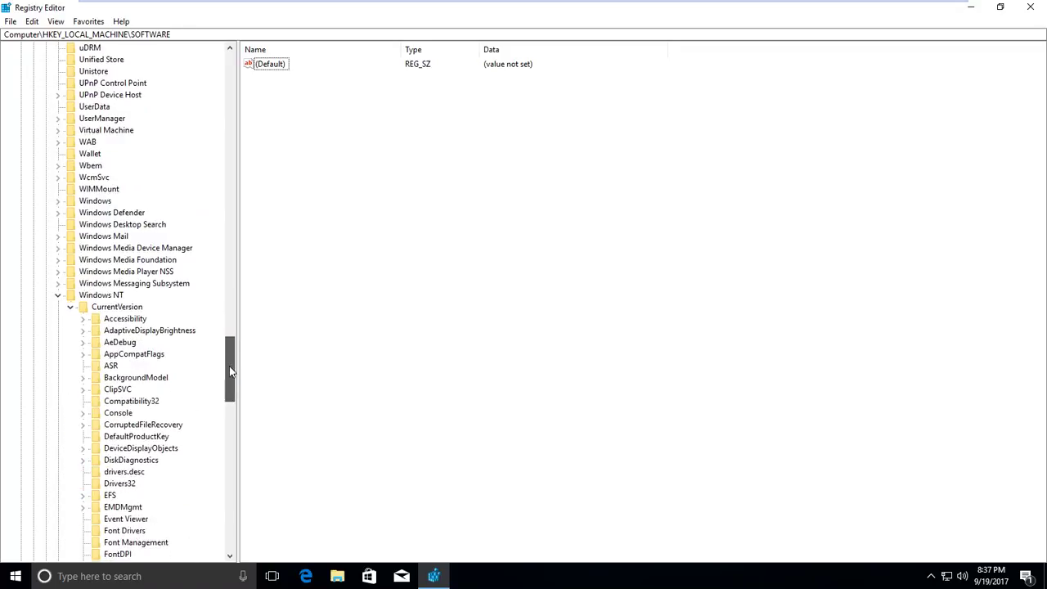
pyautogui.click(102, 296)
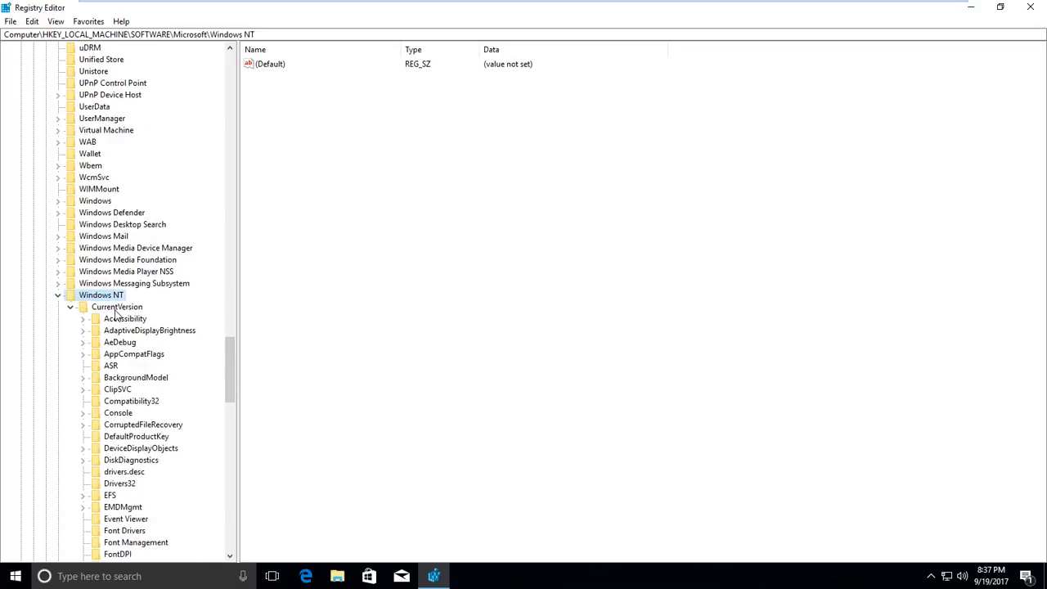
pyautogui.click(83, 308)
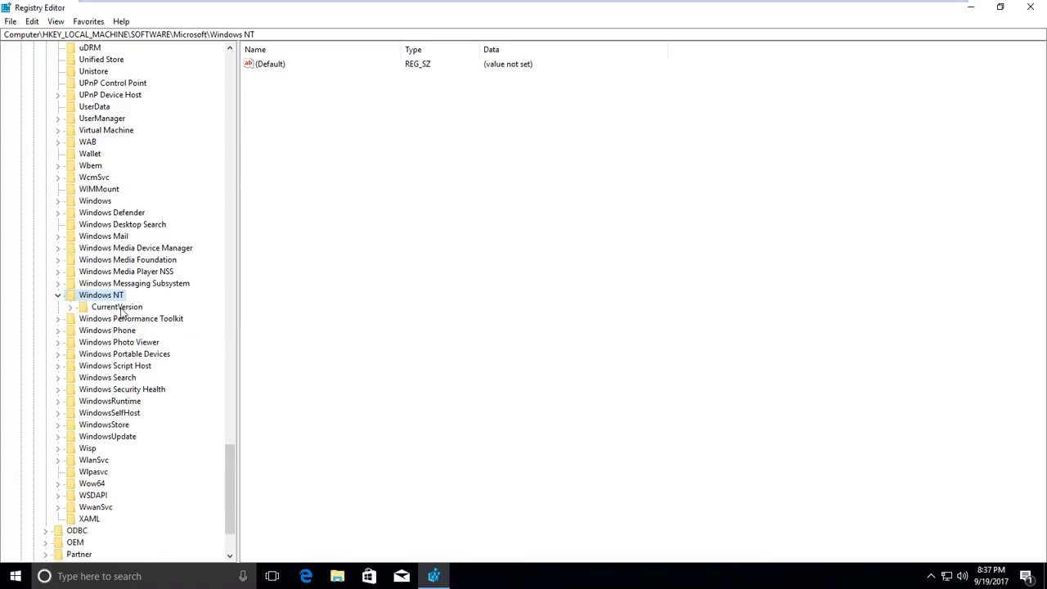
pyautogui.click(72, 307)
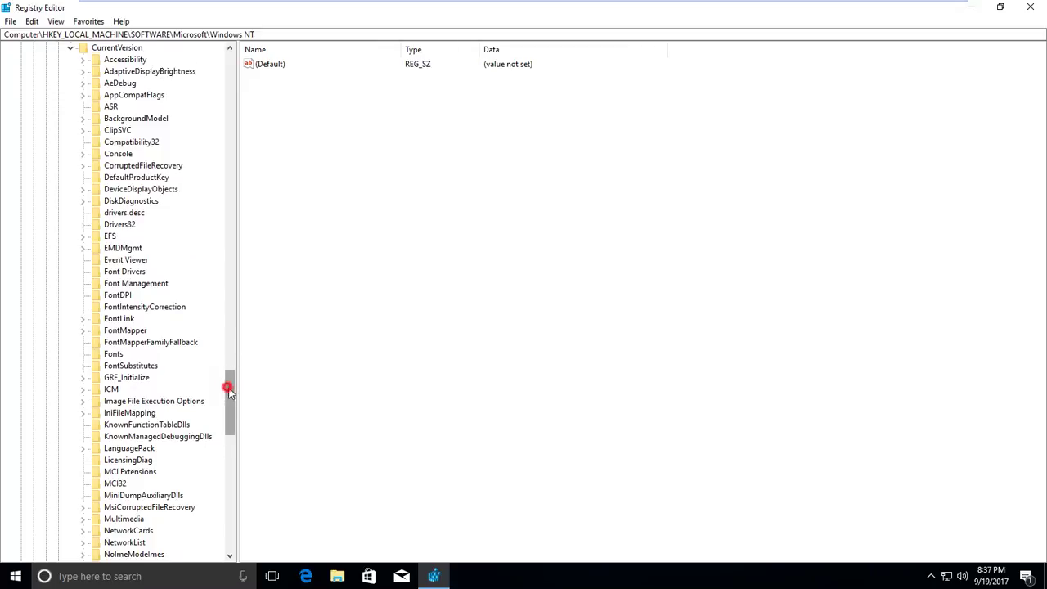
pyautogui.moveTo(228, 391); pyautogui.dragTo(230, 473)
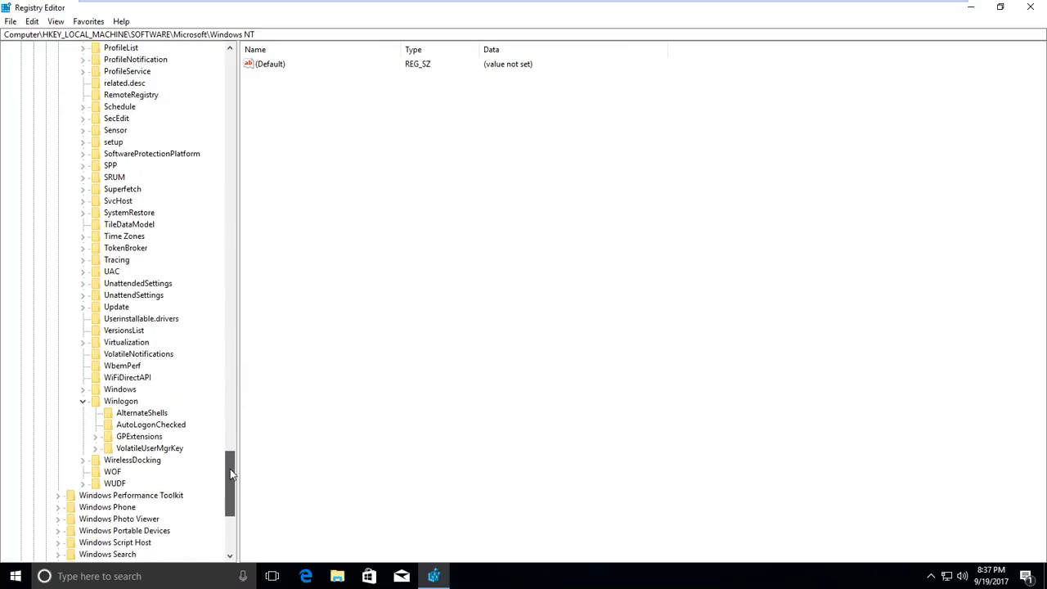
pyautogui.click(117, 401)
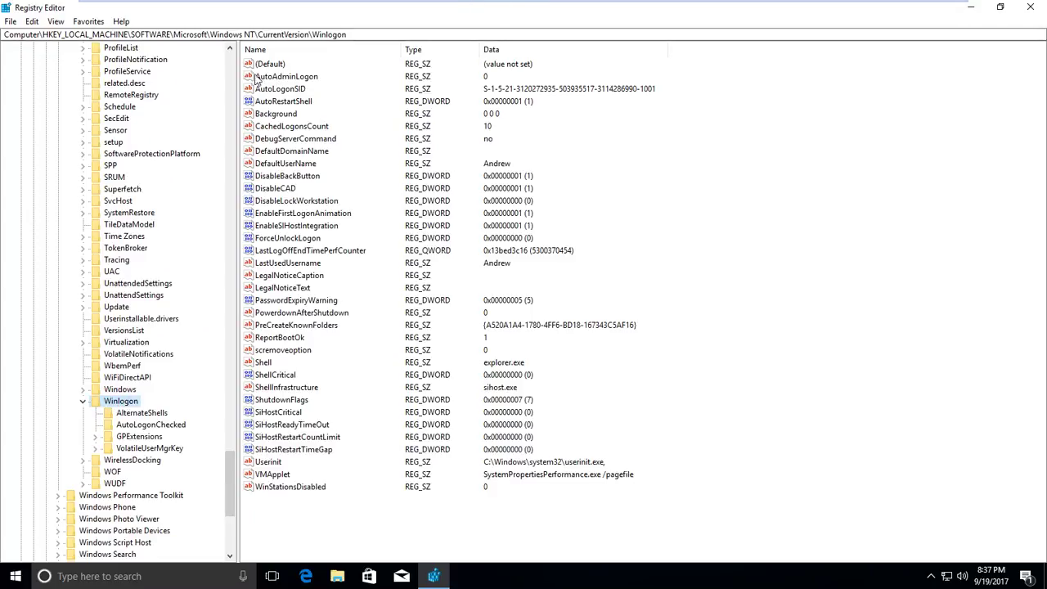
# Change AutoAdminLogon's value data from 0 to 1, then select the DefaultUserName entry.
pyautogui.doubleClick(301, 76)
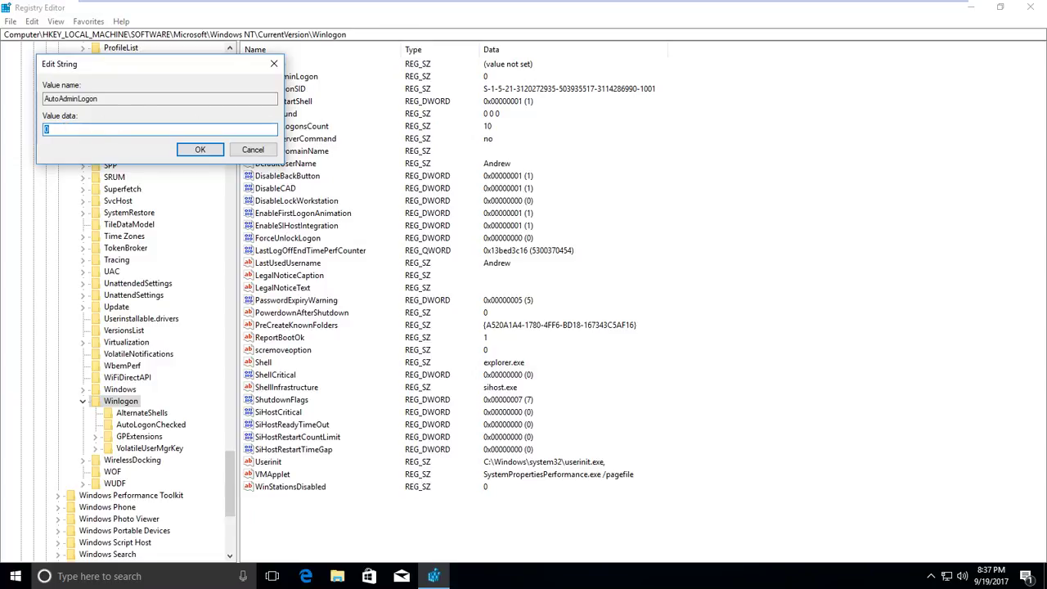
pyautogui.write('1')
pyautogui.click(202, 152)
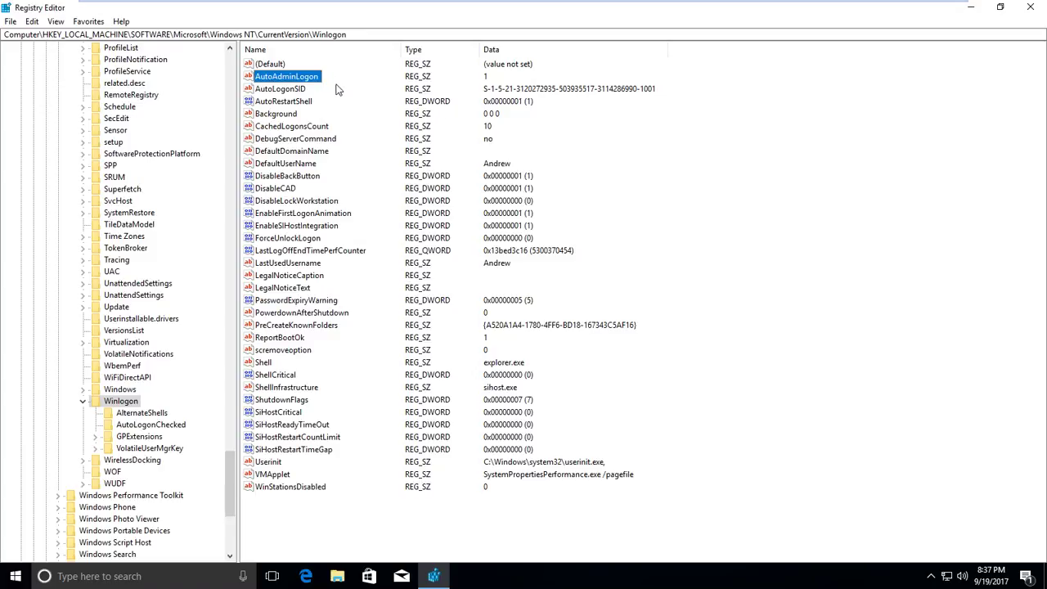
pyautogui.click(281, 162)
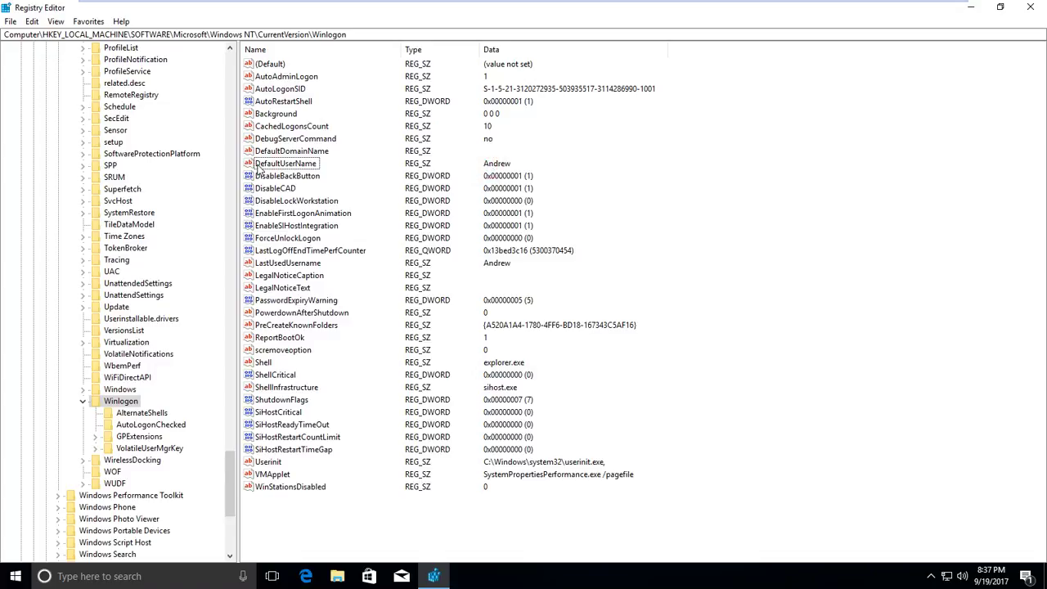
pyautogui.doubleClick(260, 166)
pyautogui.moveTo(162, 68); pyautogui.dragTo(269, 68)
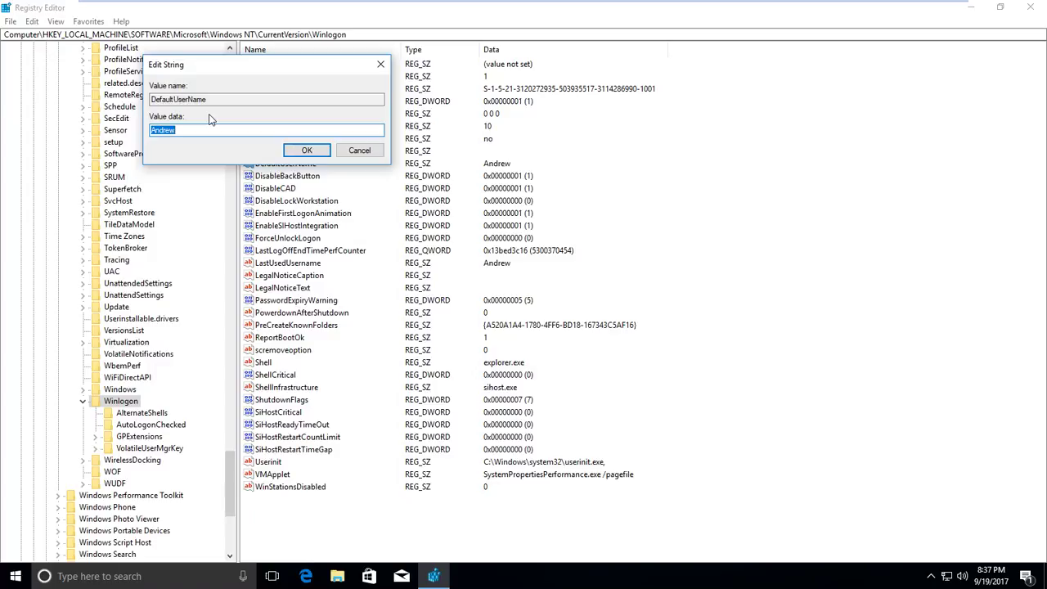
pyautogui.click(362, 152)
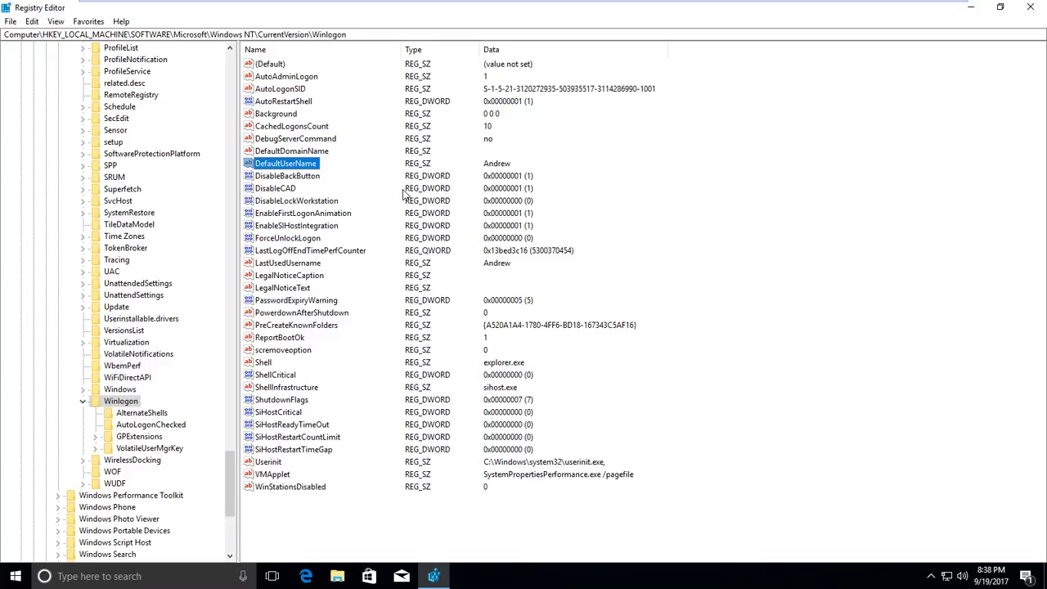
pyautogui.press('super+r')
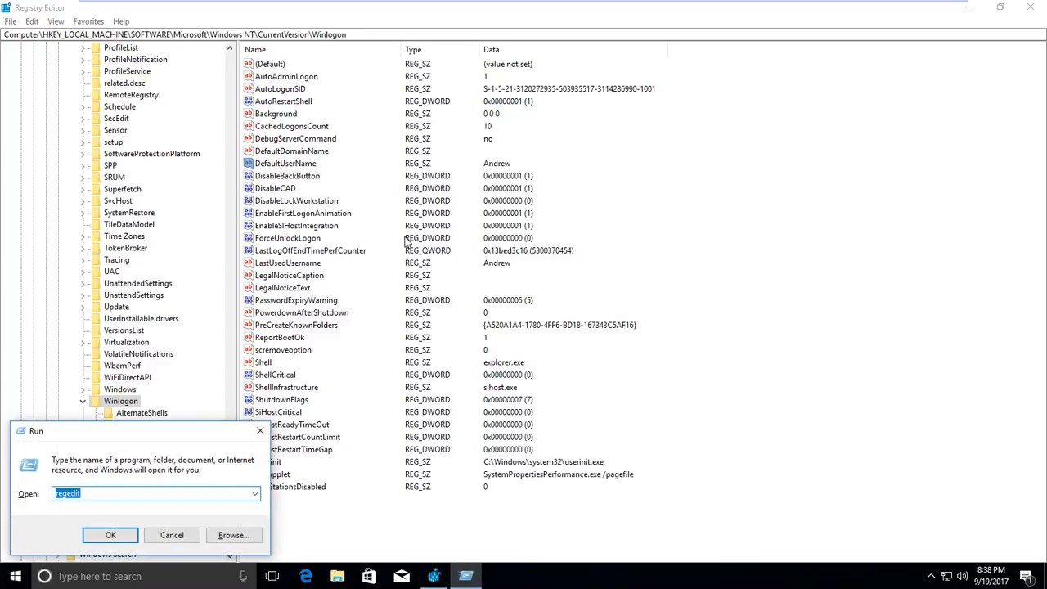
pyautogui.write('cmd')
pyautogui.press('Return')
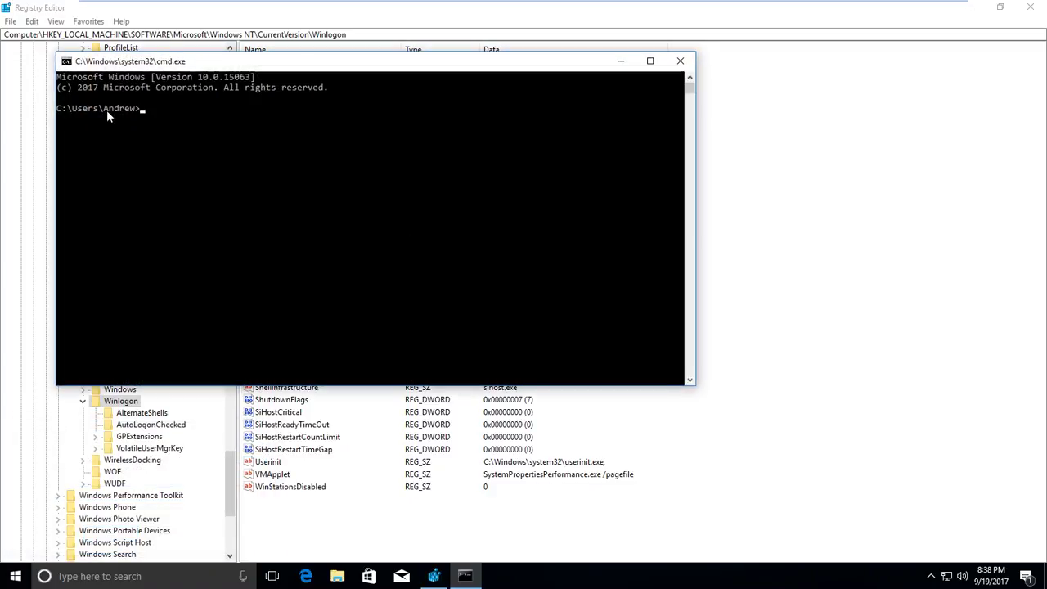
pyautogui.moveTo(107, 110); pyautogui.dragTo(136, 109)
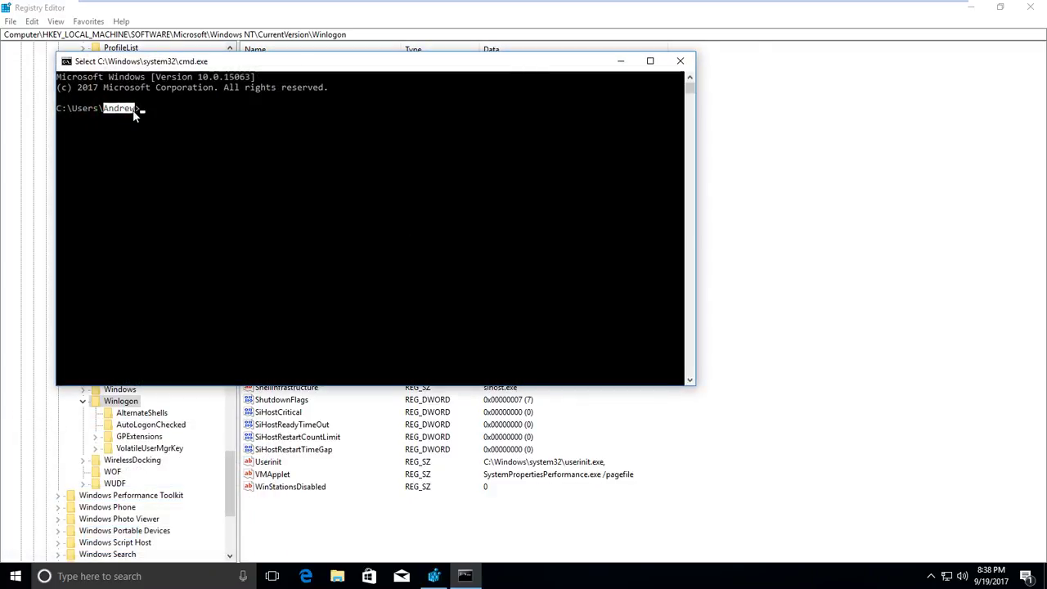
pyautogui.click(680, 61)
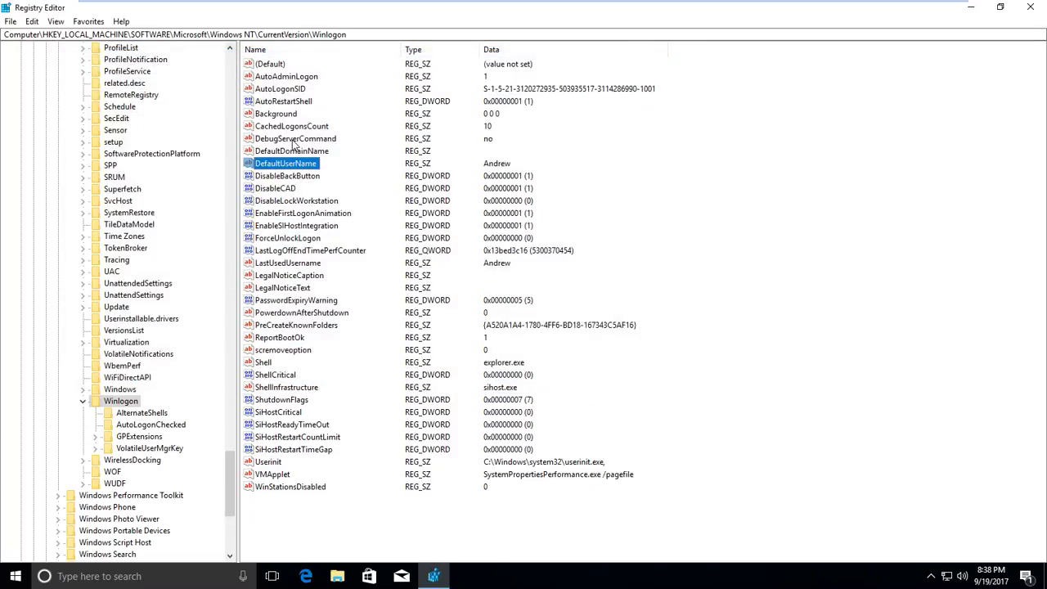
# Copy the name text of the DefaultUserName value.
pyautogui.rightClick(279, 163)
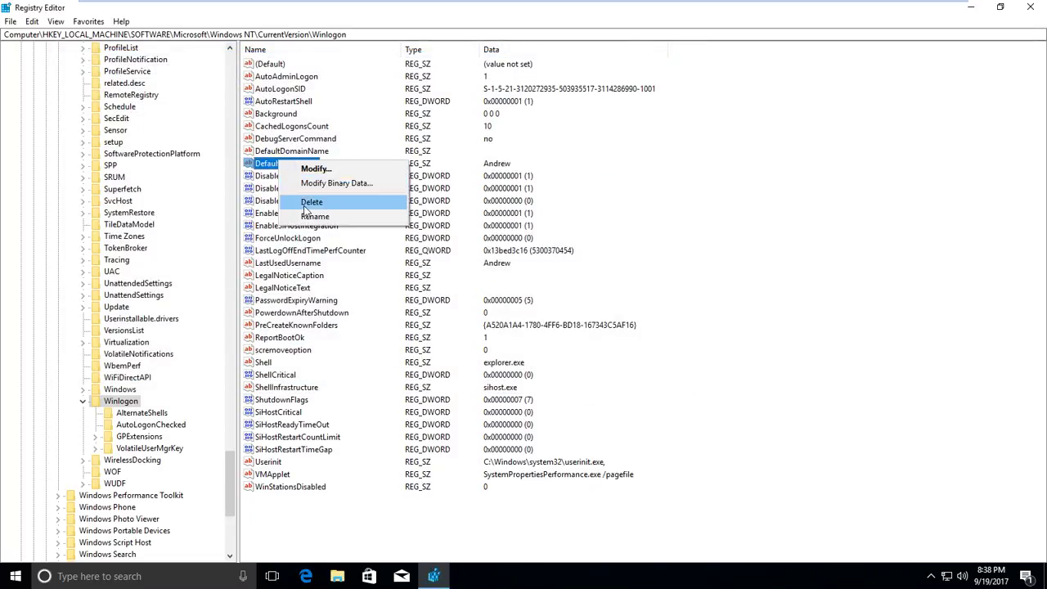
pyautogui.click(309, 217)
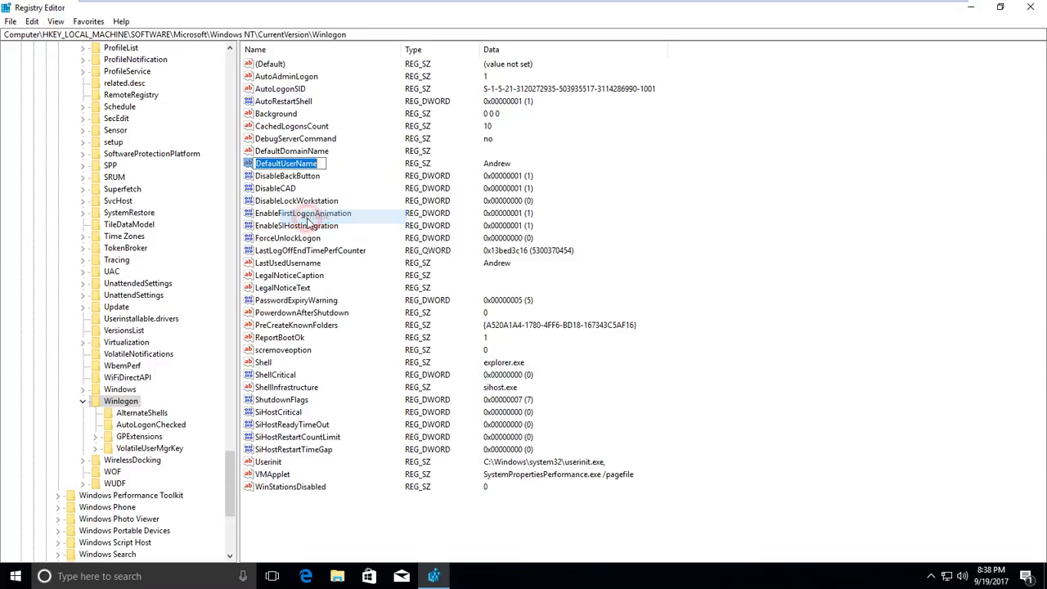
pyautogui.rightClick(266, 164)
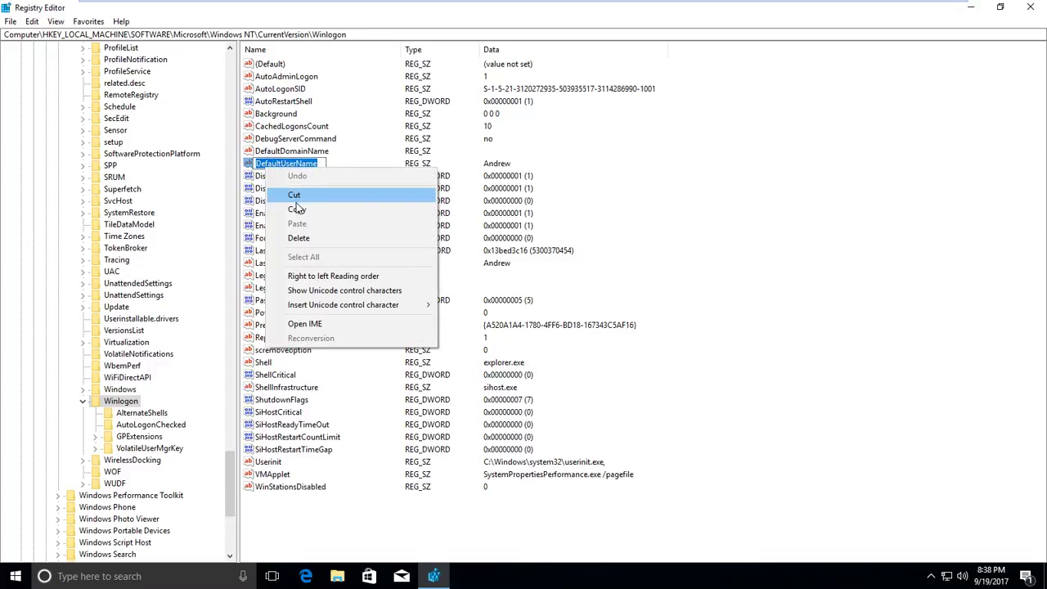
pyautogui.click(353, 212)
# Create a new string value in Winlogon named Defaultpassword.
pyautogui.rightClick(678, 173)
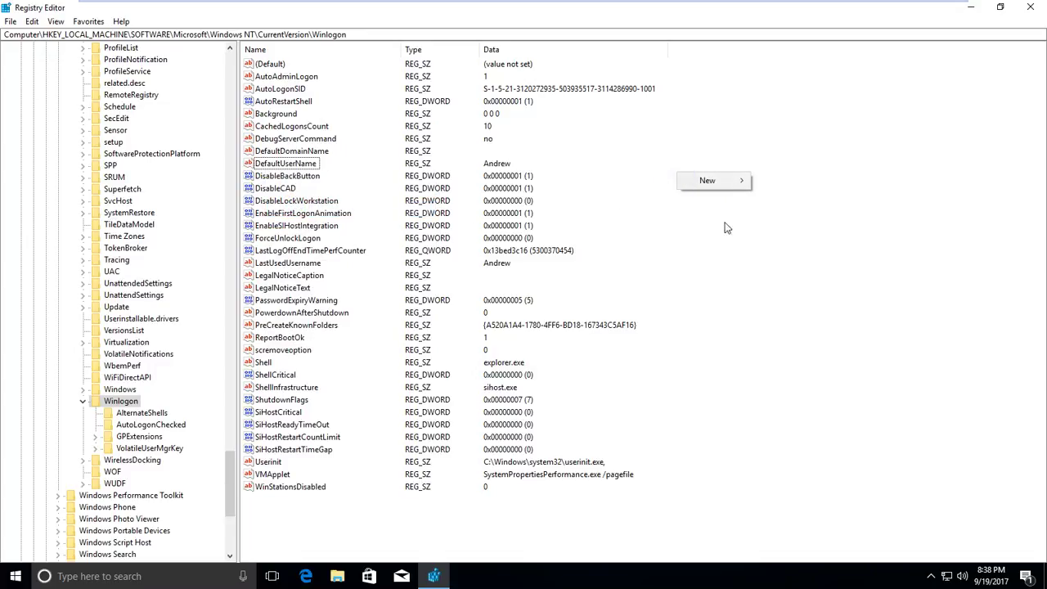
pyautogui.moveTo(704, 182)
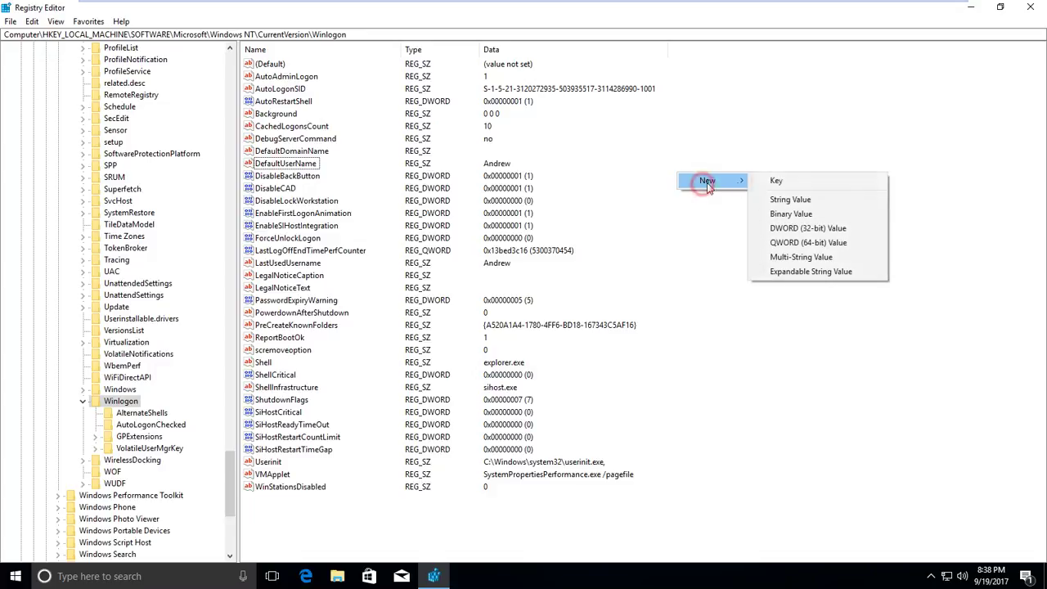
pyautogui.click(797, 200)
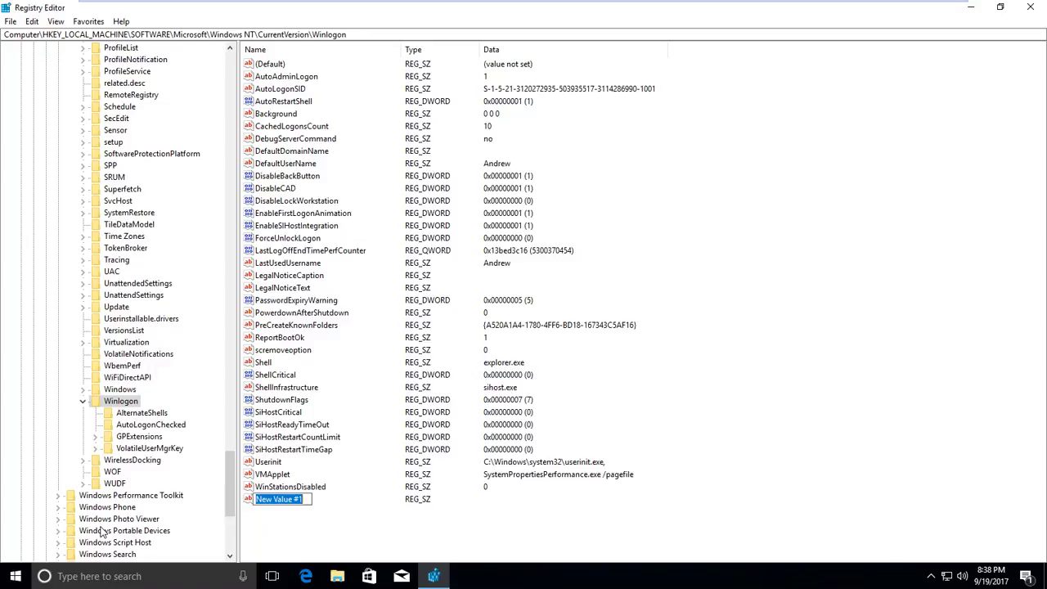
pyautogui.hotkey('ctrl', 'v')
pyautogui.press('BackSpace')
pyautogui.press('BackSpace')
pyautogui.press('BackSpace')
pyautogui.press('BackSpace')
pyautogui.press('BackSpace')
pyautogui.press('BackSpace')
pyautogui.press('BackSpace')
pyautogui.press('BackSpace')
pyautogui.write('password')
pyautogui.press('Return')
pyautogui.press('Return')
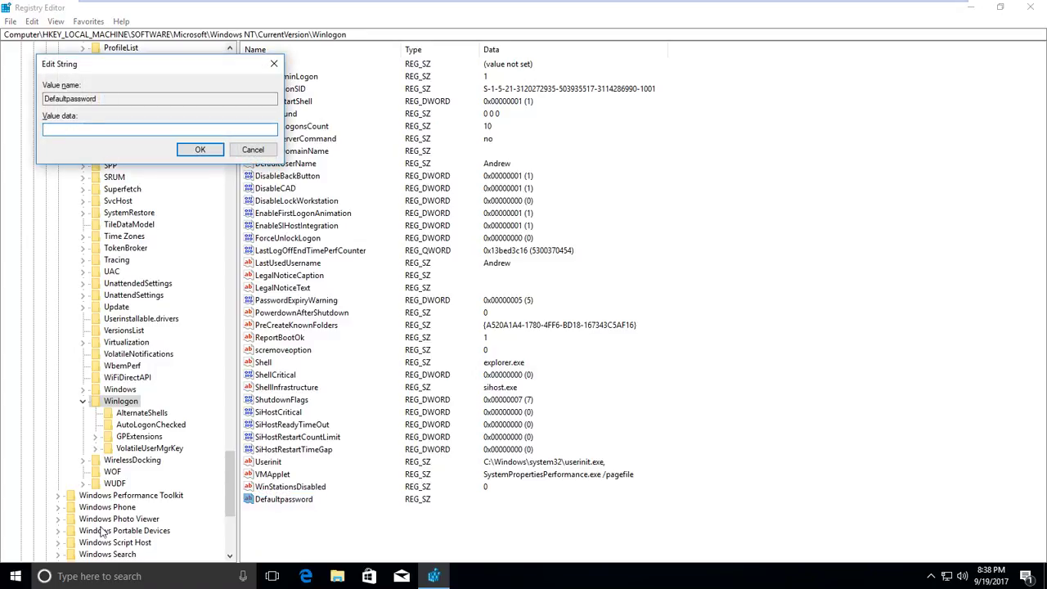
# Enter the account password as Defaultpassword's value data and save it.
pyautogui.moveTo(124, 72); pyautogui.dragTo(224, 86)
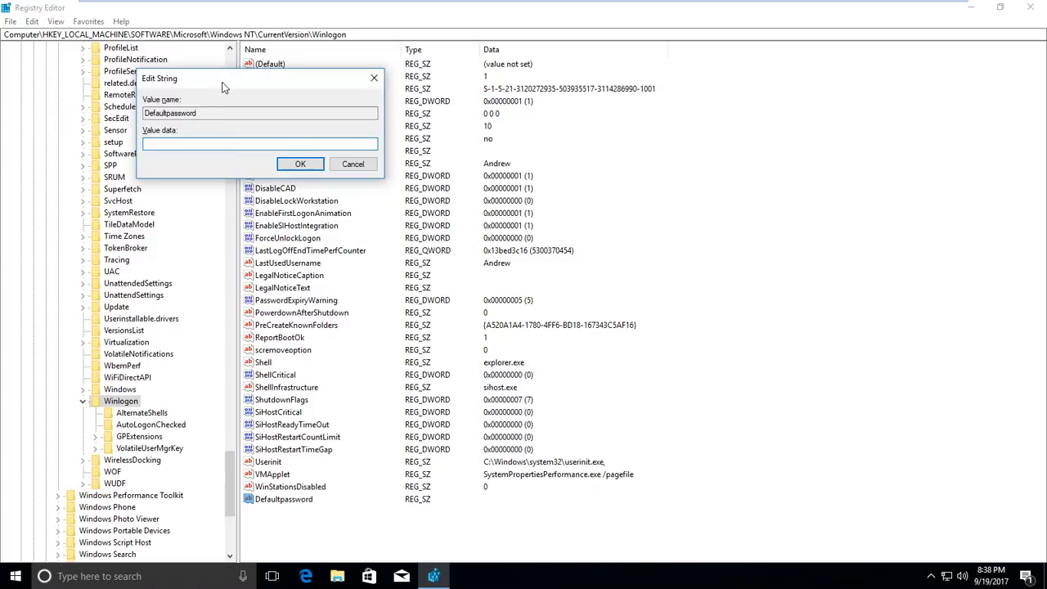
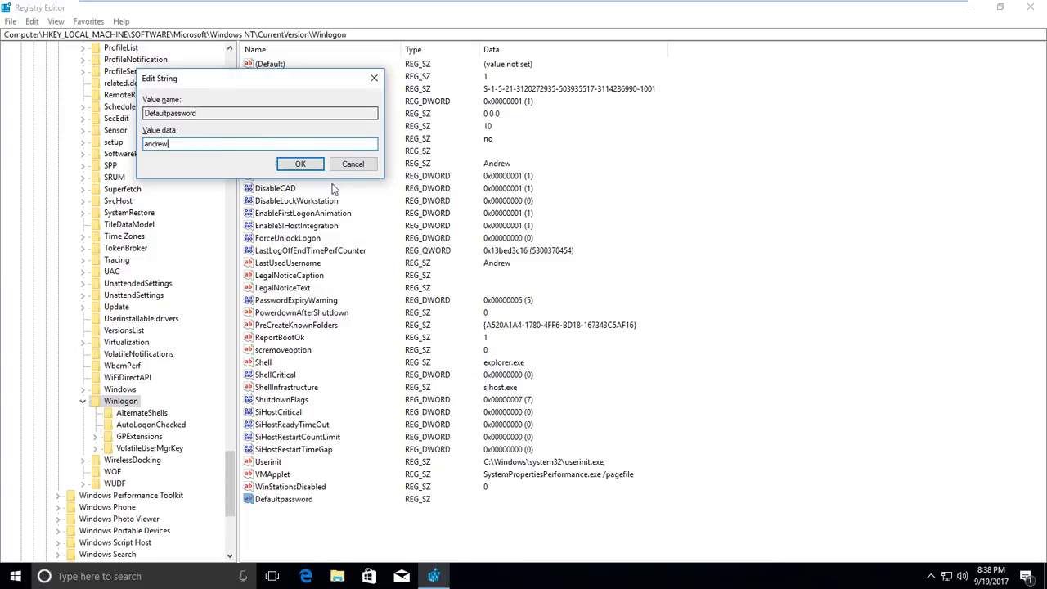
pyautogui.click(302, 164)
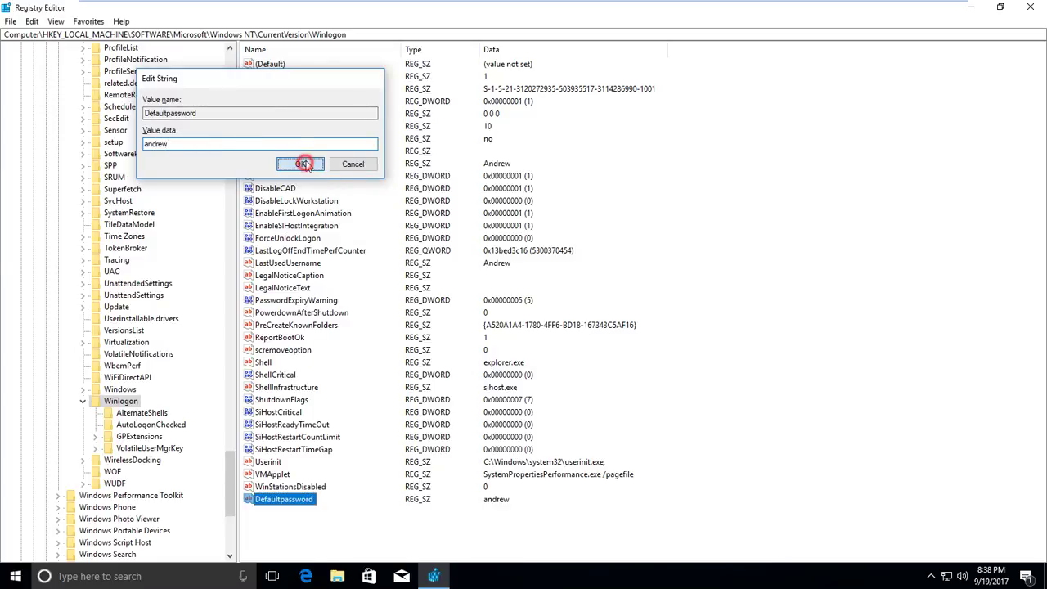
# Close Registry Editor and restart Windows from the Start menu's power options.
pyautogui.click(1030, 6)
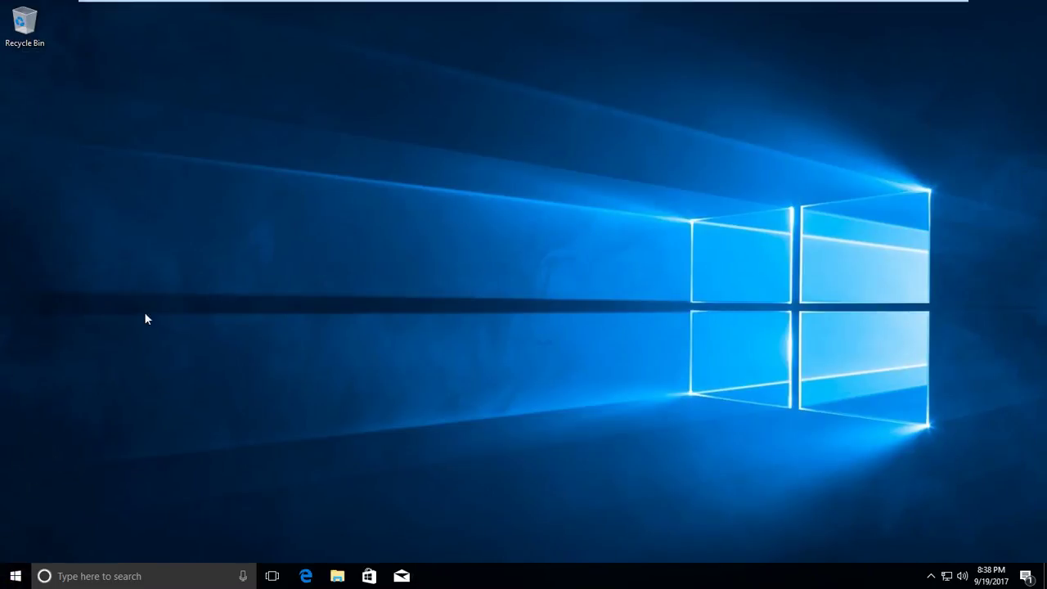
pyautogui.press('super')
pyautogui.click(15, 547)
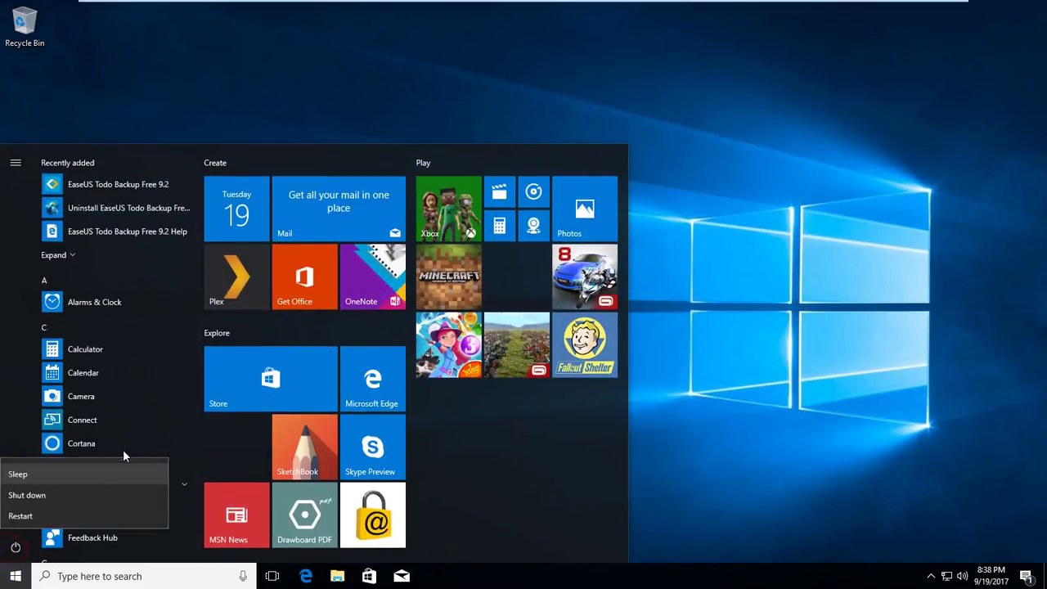
pyautogui.press('Escape')
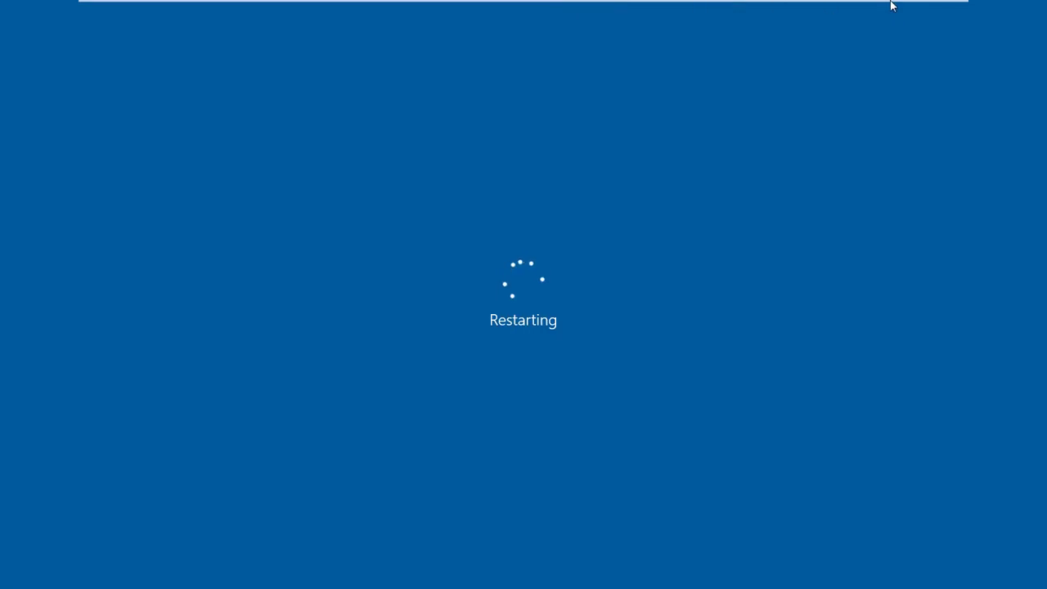
# Exit full screen so the VMware window shows the VM rebooting.
pyautogui.click(940, 6)
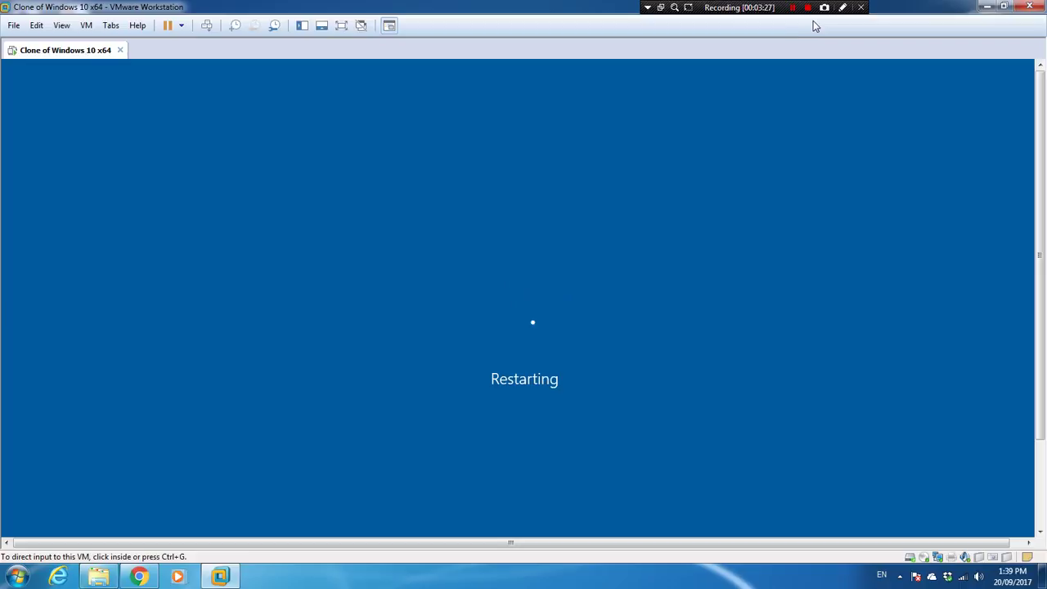